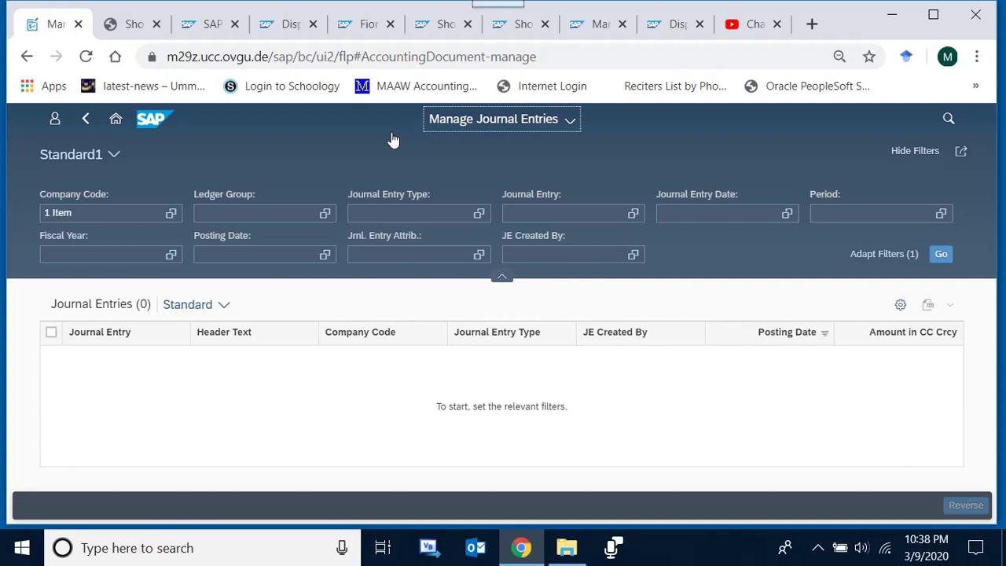
# Enter 100001153 in the Journal Entry filter, next to company code US00
pyautogui.click(544, 210)
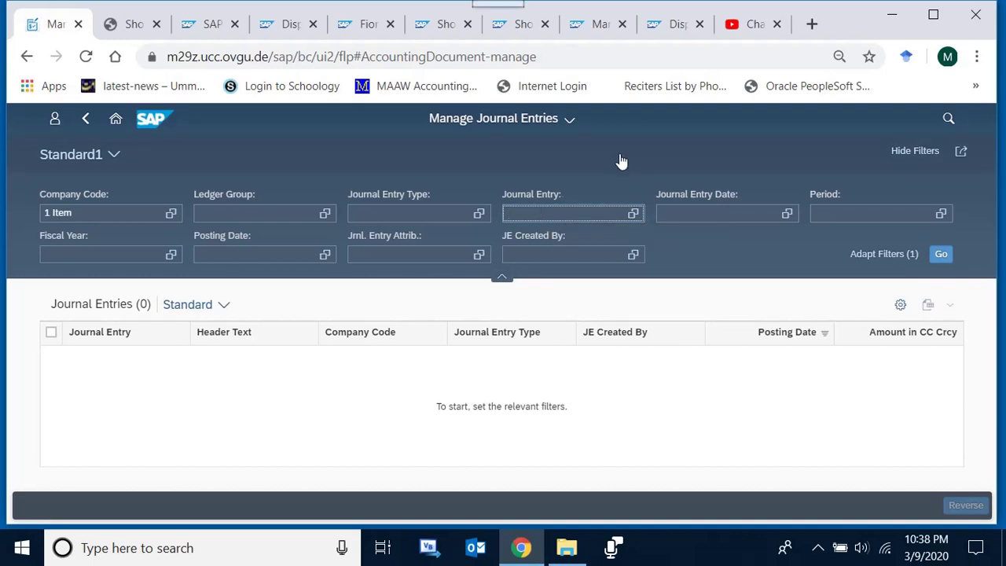
pyautogui.write('100001153')
pyautogui.click(146, 211)
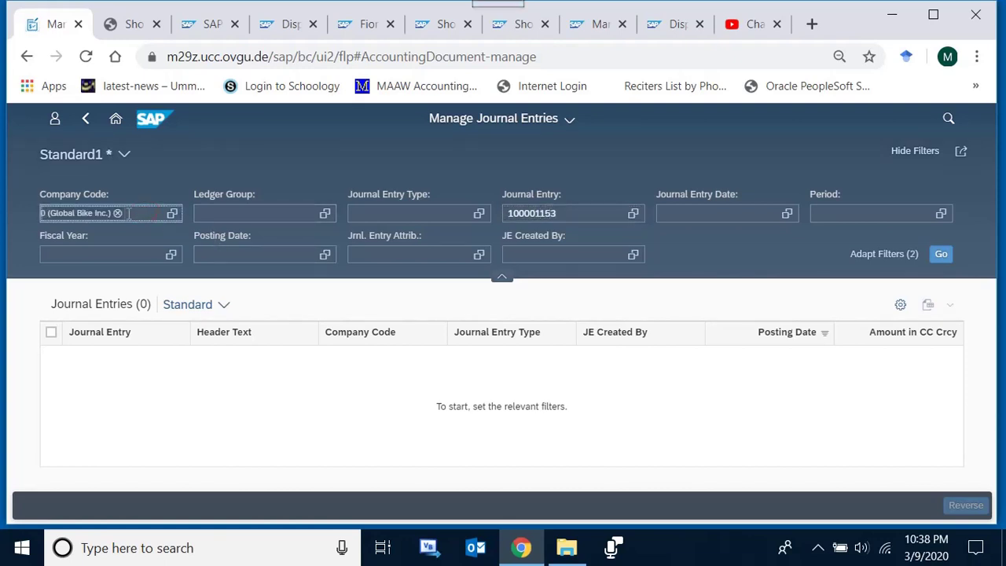
pyautogui.click(117, 214)
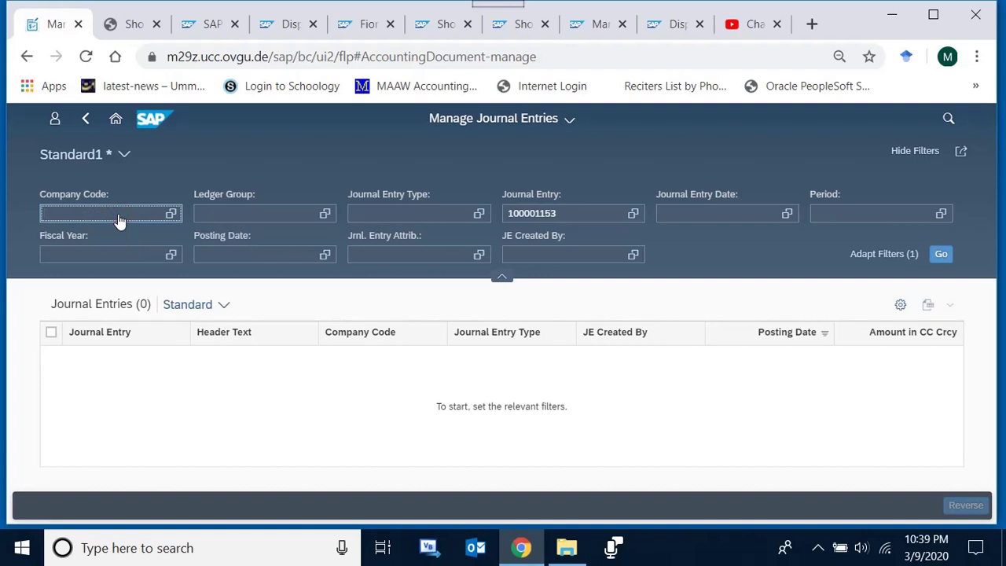
pyautogui.write('us')
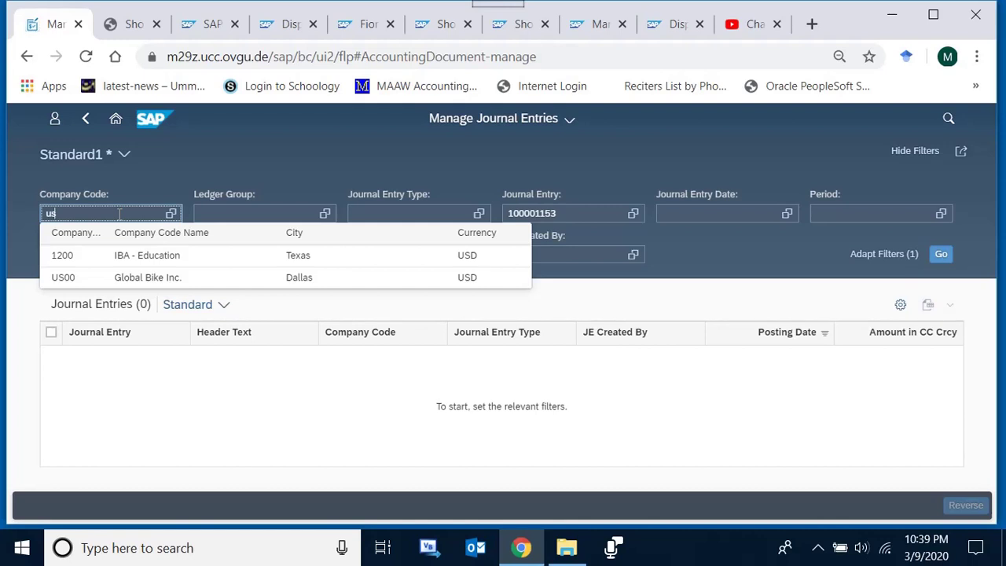
pyautogui.press('Down')
pyautogui.press('Down')
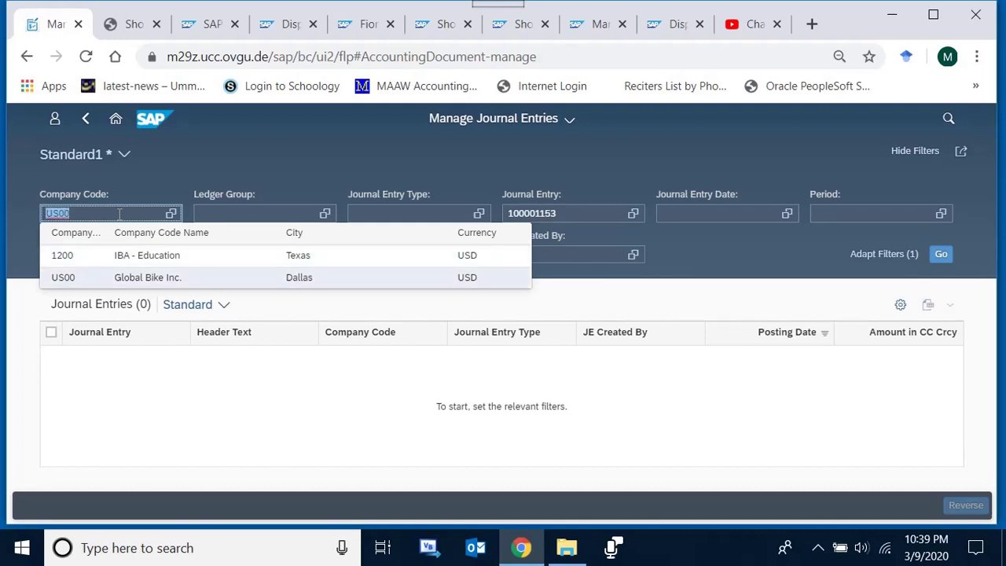
pyautogui.press('Return')
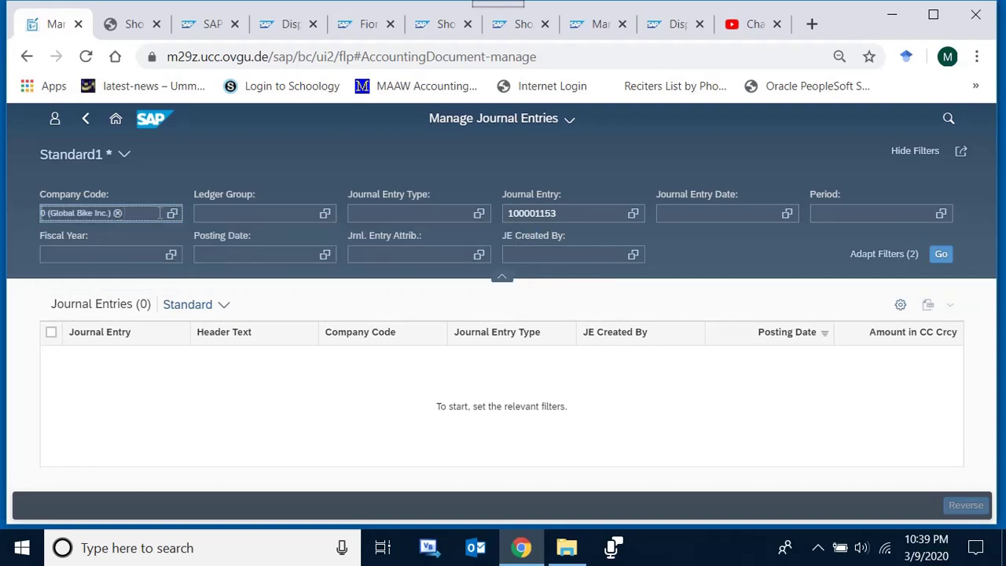
pyautogui.click(117, 215)
pyautogui.write('g')
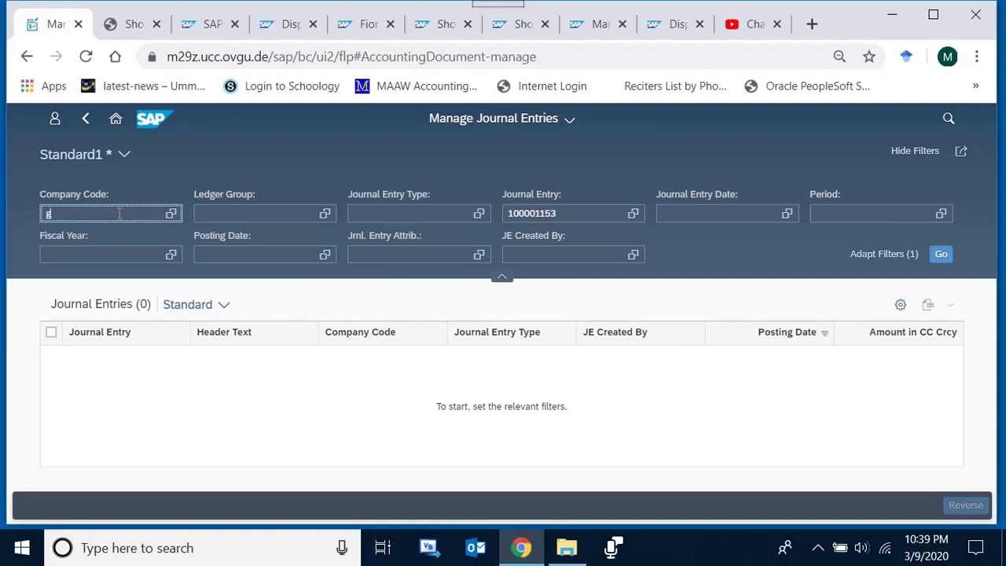
pyautogui.write('loba')
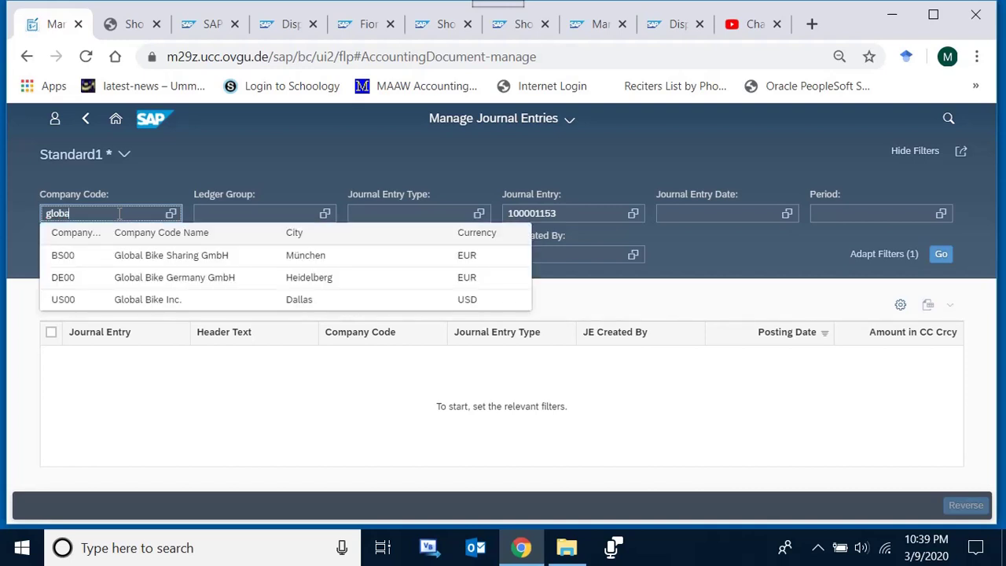
pyautogui.press('Escape')
pyautogui.click(149, 305)
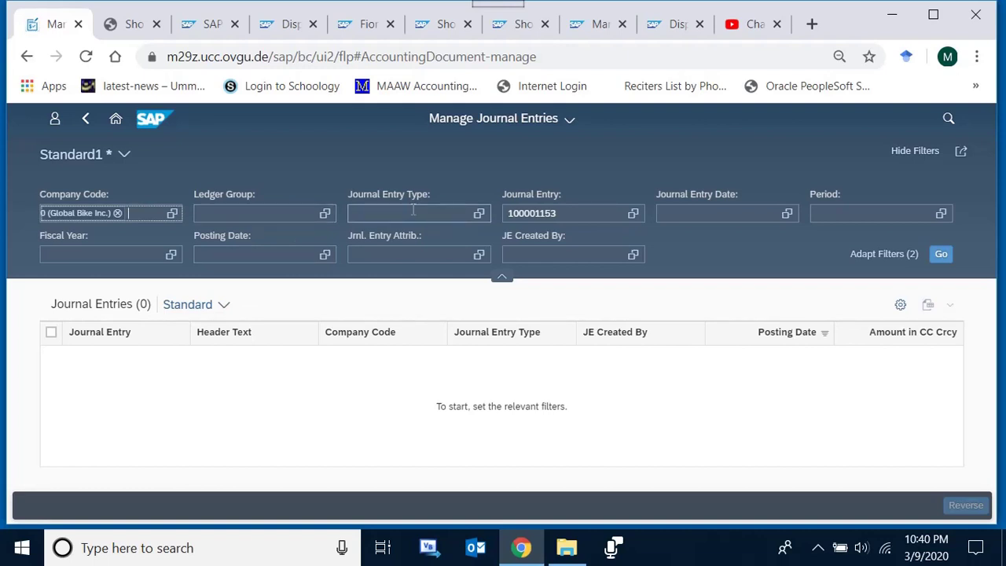
pyautogui.click(597, 217)
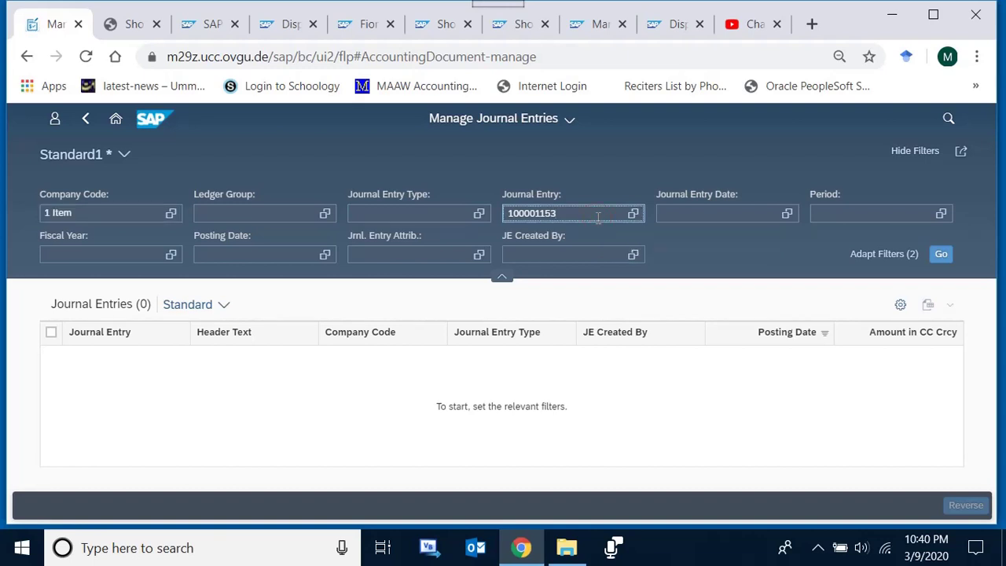
# Set the Fiscal Year filter to 2020 and highlight the journal entry value 100001153
pyautogui.click(134, 252)
pyautogui.write('2020')
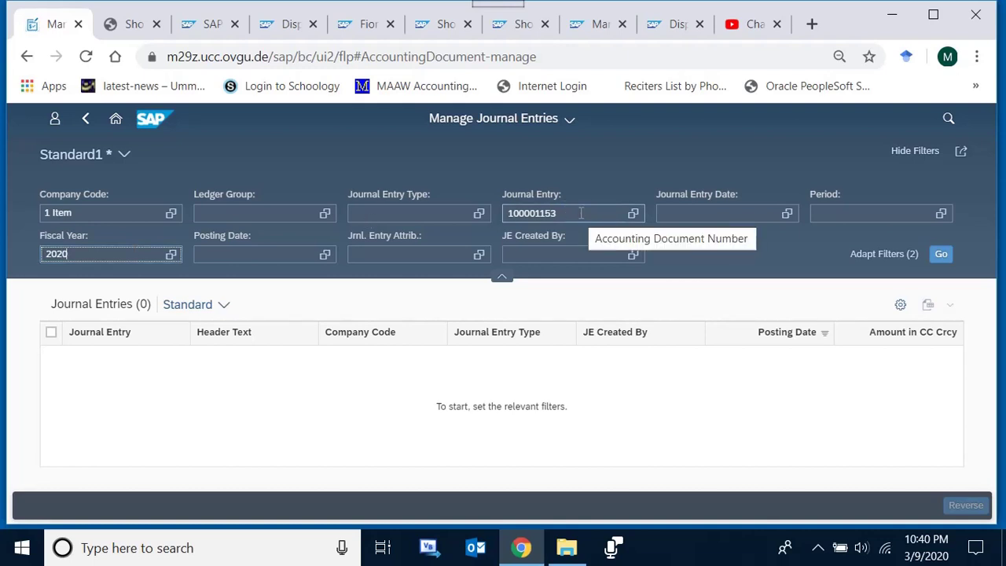
pyautogui.moveTo(581, 213); pyautogui.dragTo(504, 213)
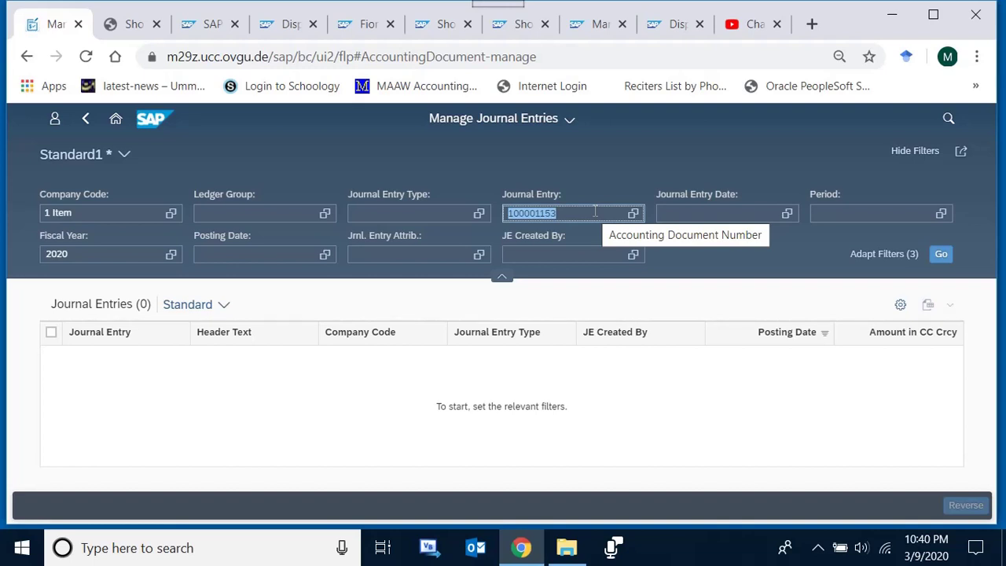
# Run the search to list entry 100001153 for 2,084.00 USD and open its link options
pyautogui.click(941, 255)
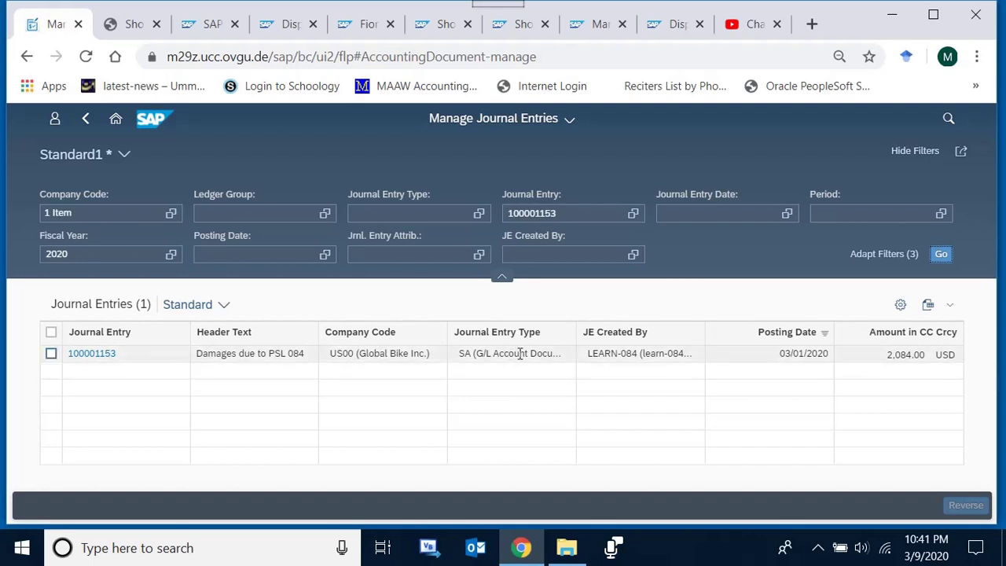
pyautogui.click(587, 357)
pyautogui.moveTo(587, 357); pyautogui.dragTo(754, 366)
pyautogui.click(758, 363)
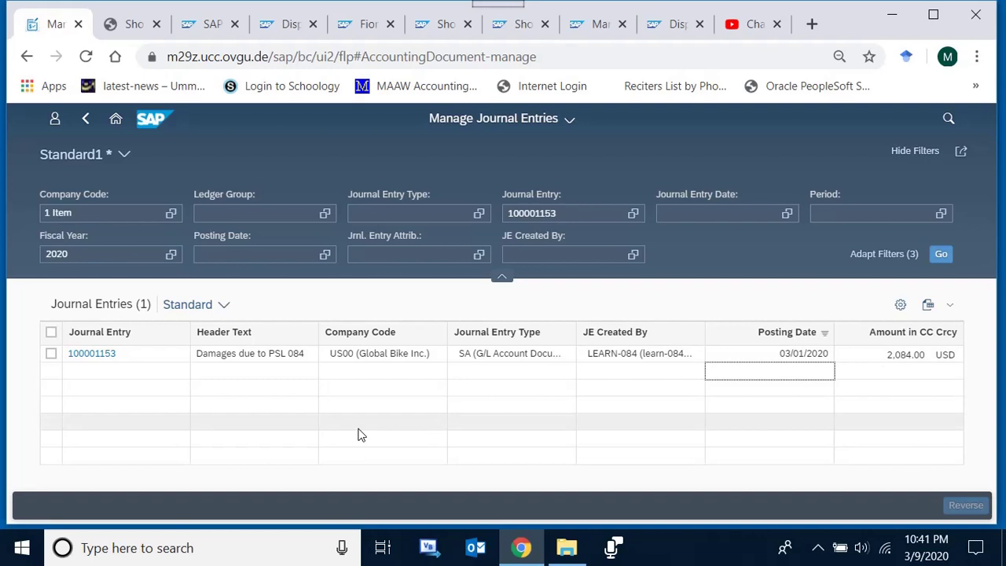
pyautogui.click(99, 358)
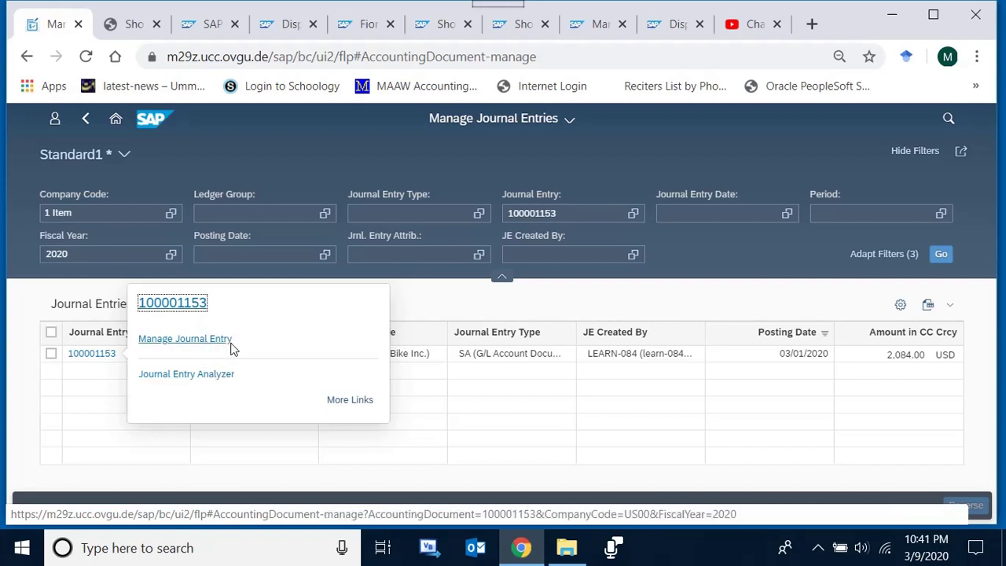
# Open the Entry View fact sheet for journal entry 100001153 from the popover
pyautogui.click(186, 307)
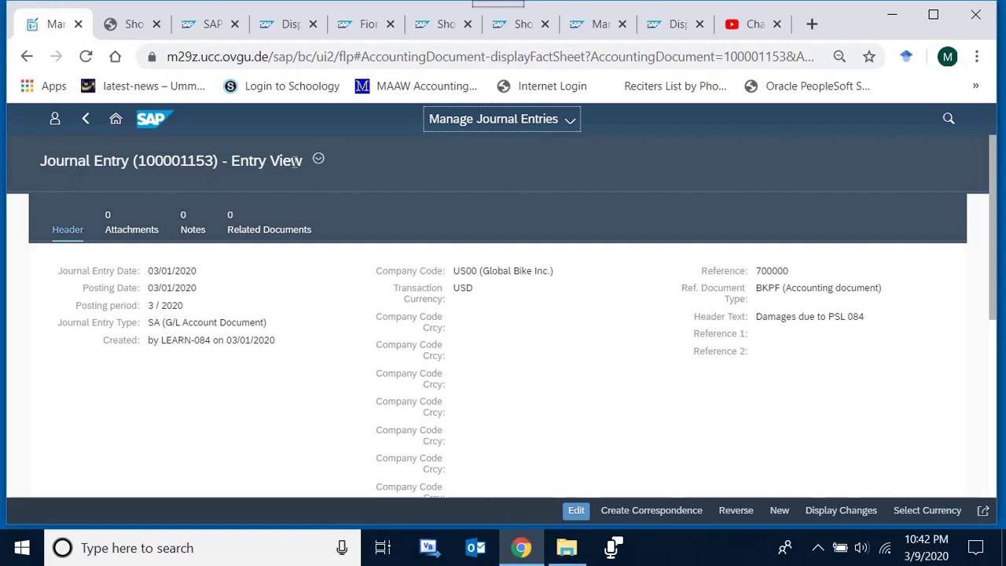
pyautogui.click(318, 159)
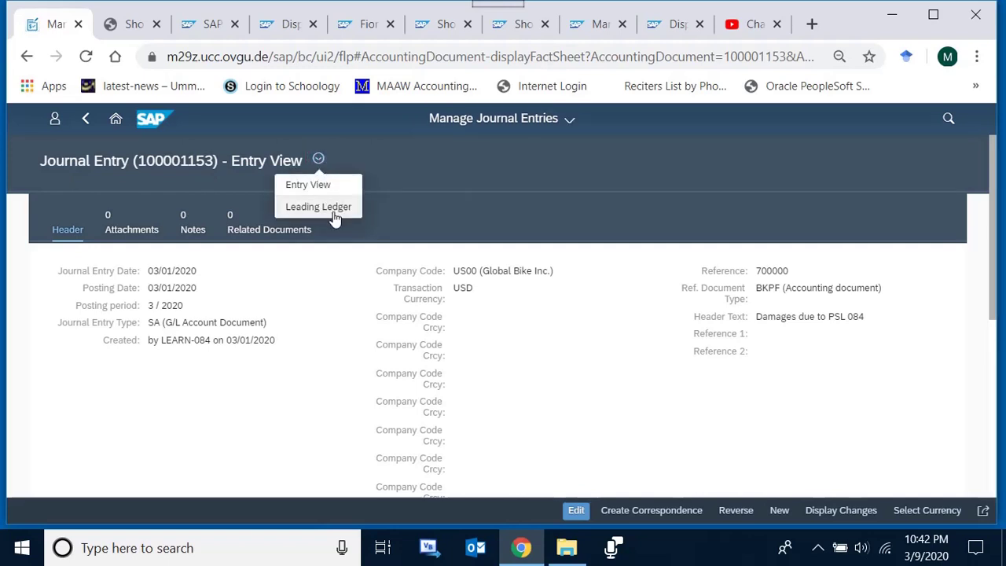
pyautogui.click(318, 160)
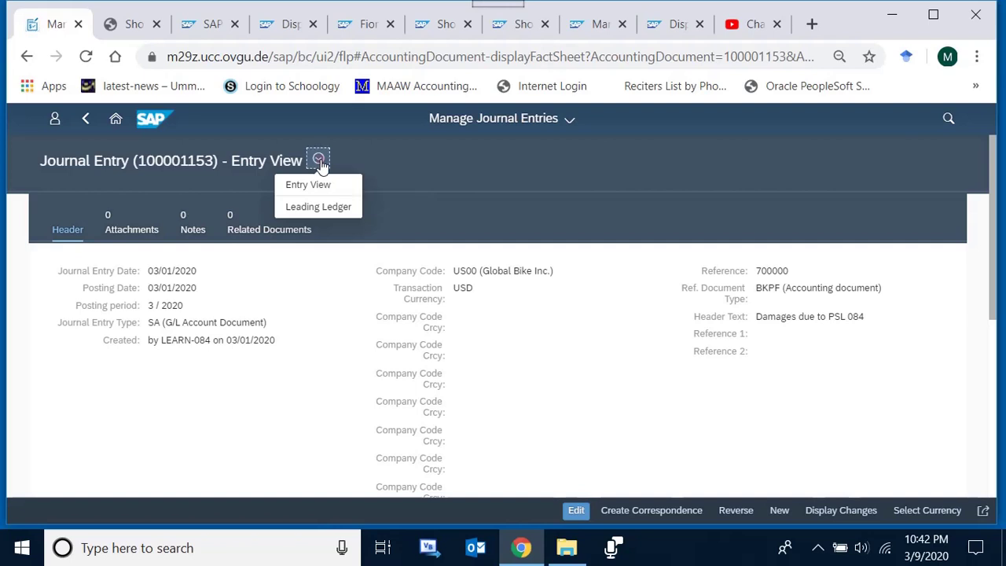
pyautogui.click(345, 157)
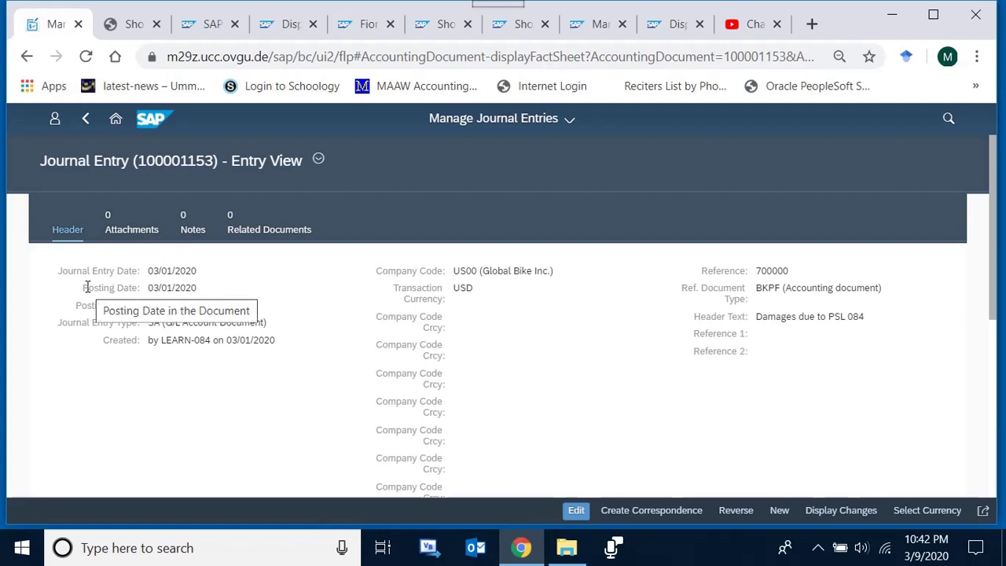
# Highlight the header's posting date 03/01/2020 and posting period 3 / 2020
pyautogui.moveTo(85, 288); pyautogui.dragTo(199, 287)
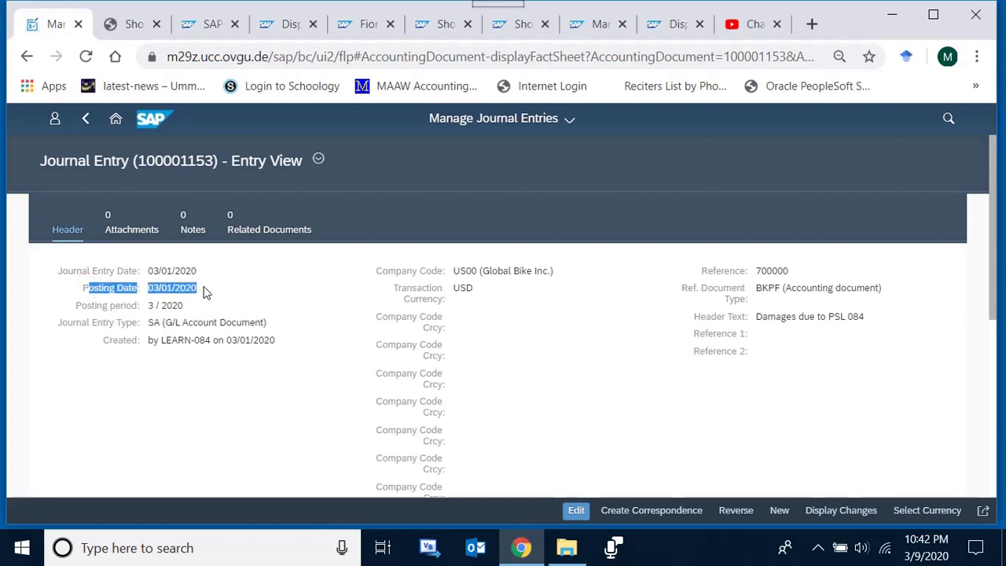
pyautogui.click(203, 287)
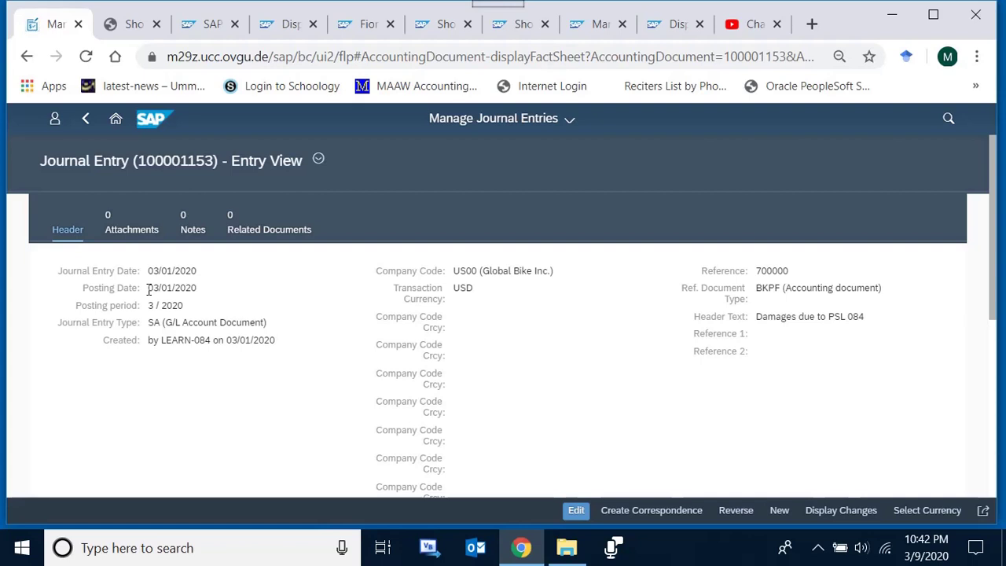
pyautogui.moveTo(148, 305); pyautogui.dragTo(183, 306)
pyautogui.click(187, 305)
pyautogui.click(155, 303)
# Highlight entry type, creator, currency USD, reference 700000 and header text 'Damages due to PSL 084'
pyautogui.moveTo(56, 324); pyautogui.dragTo(142, 326)
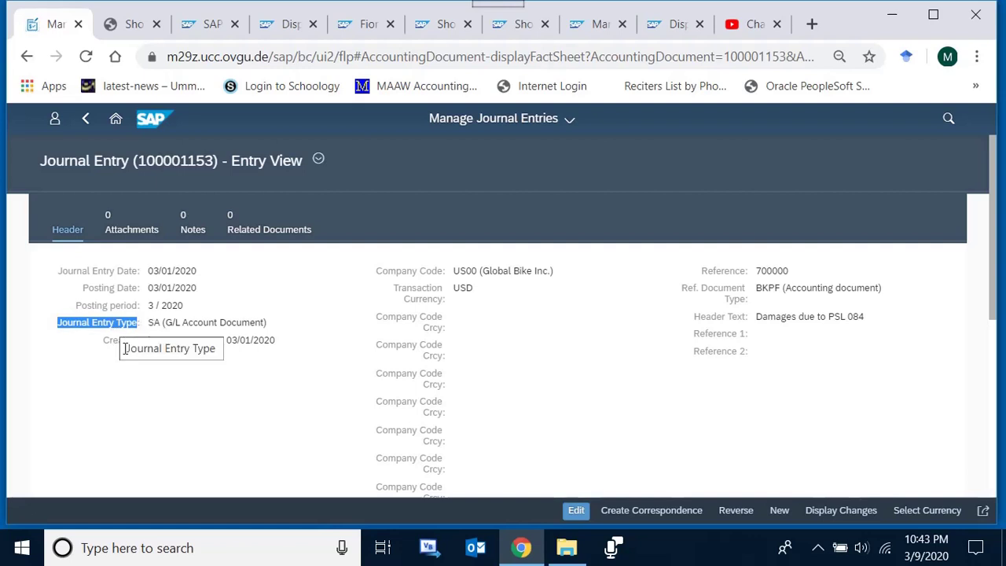
pyautogui.moveTo(152, 339); pyautogui.dragTo(277, 343)
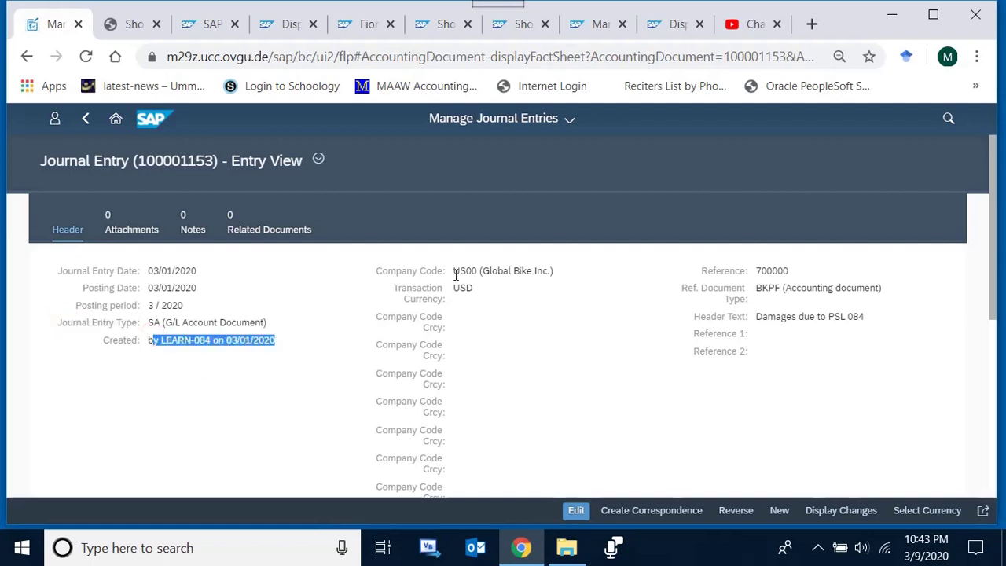
pyautogui.moveTo(453, 289); pyautogui.dragTo(474, 296)
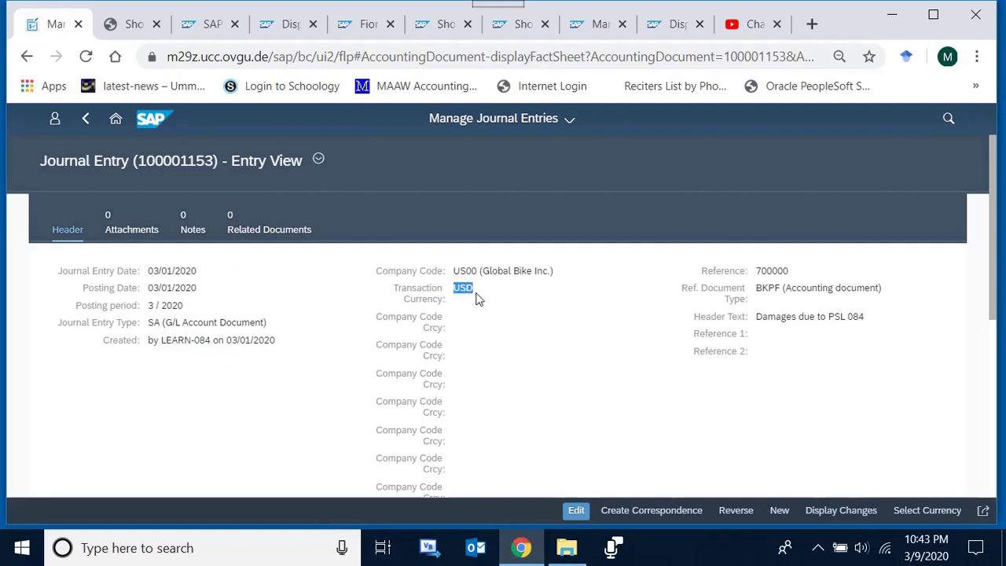
pyautogui.doubleClick(757, 271)
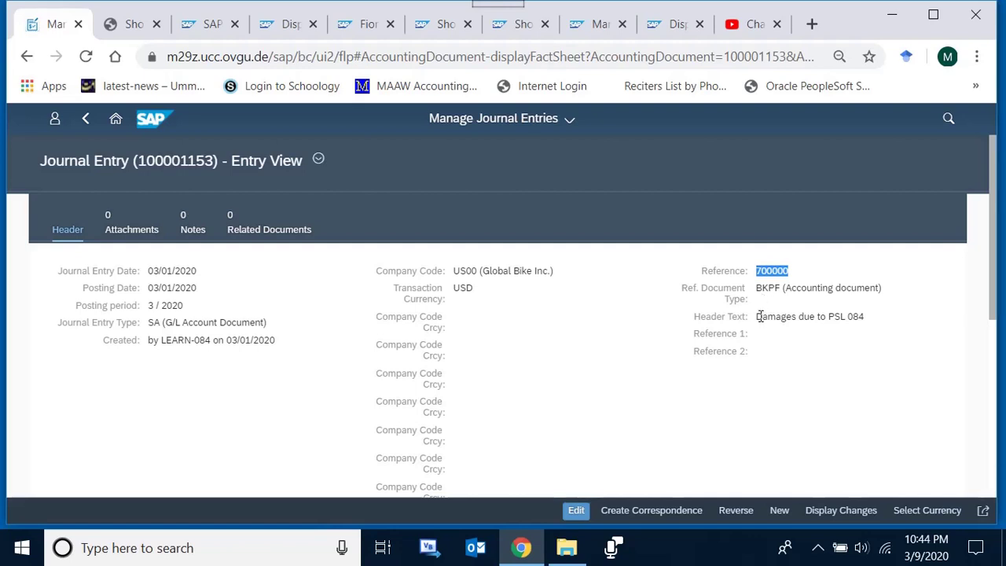
pyautogui.moveTo(755, 316); pyautogui.dragTo(868, 317)
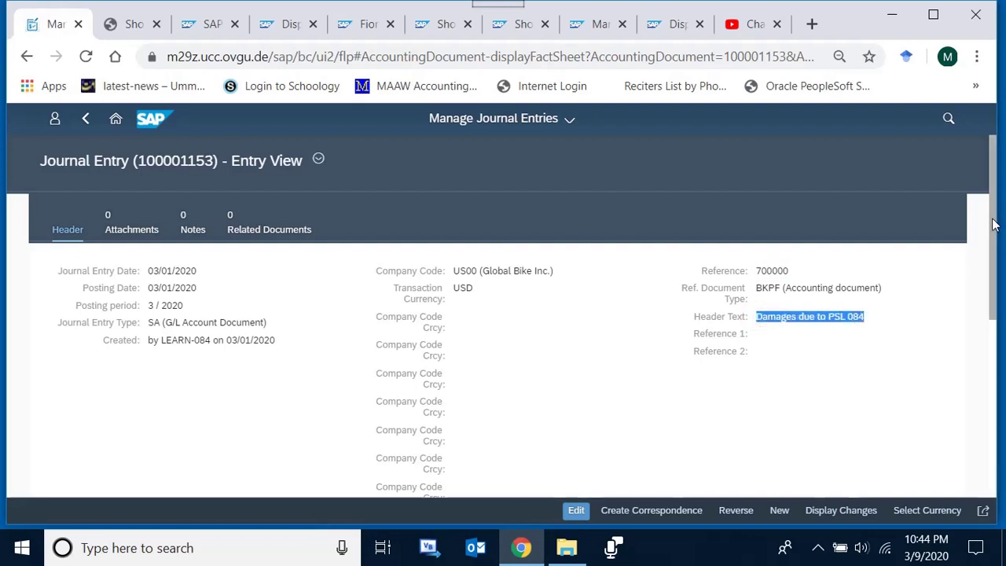
# Scroll down to the line items: 700000 Labor Expense debit and 100000 Bank credit
pyautogui.scroll(-2, 992, 225)
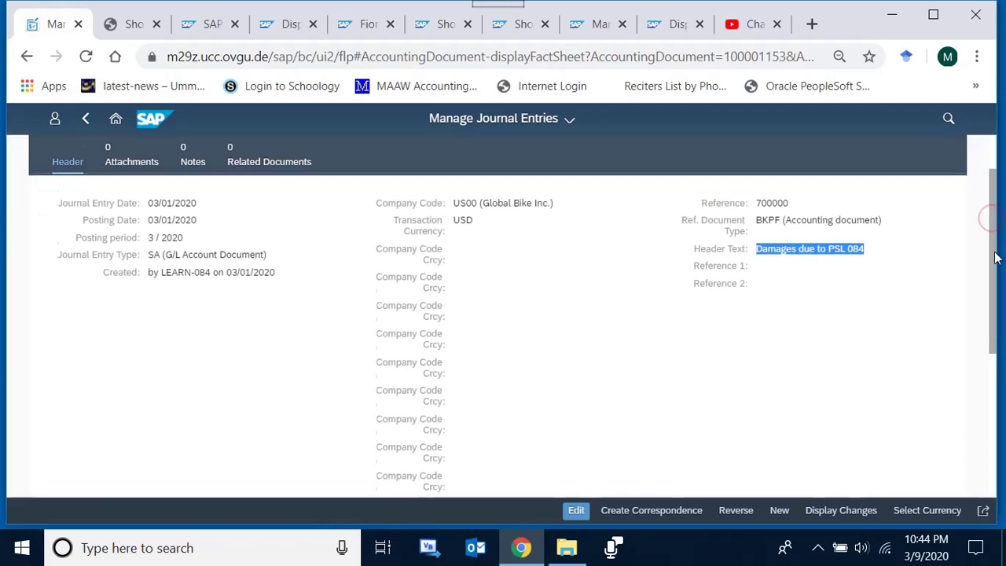
pyautogui.moveTo(996, 279); pyautogui.dragTo(997, 401)
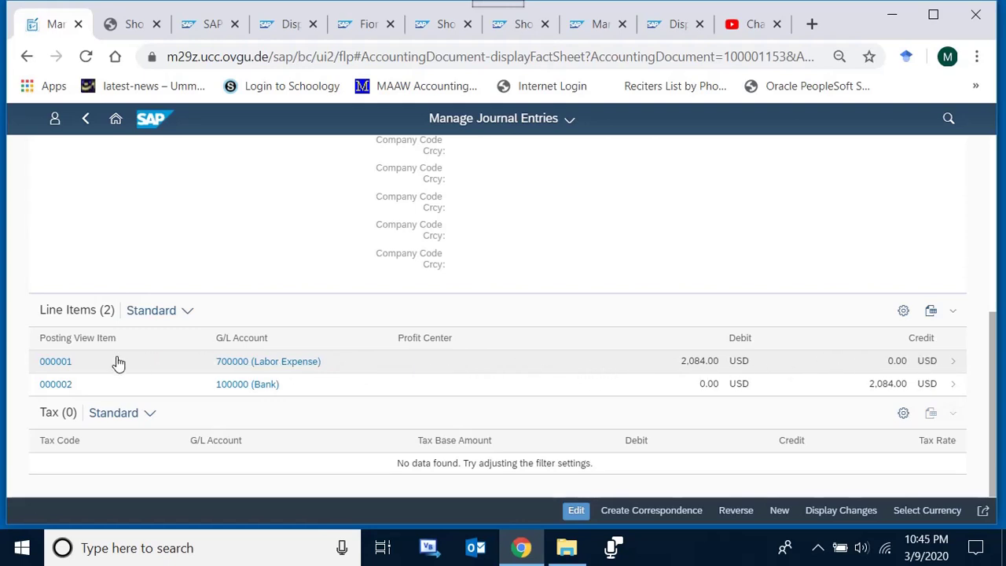
# Open line item 000001 and highlight G/L account Labor Expense and assignment 20200301
pyautogui.click(55, 362)
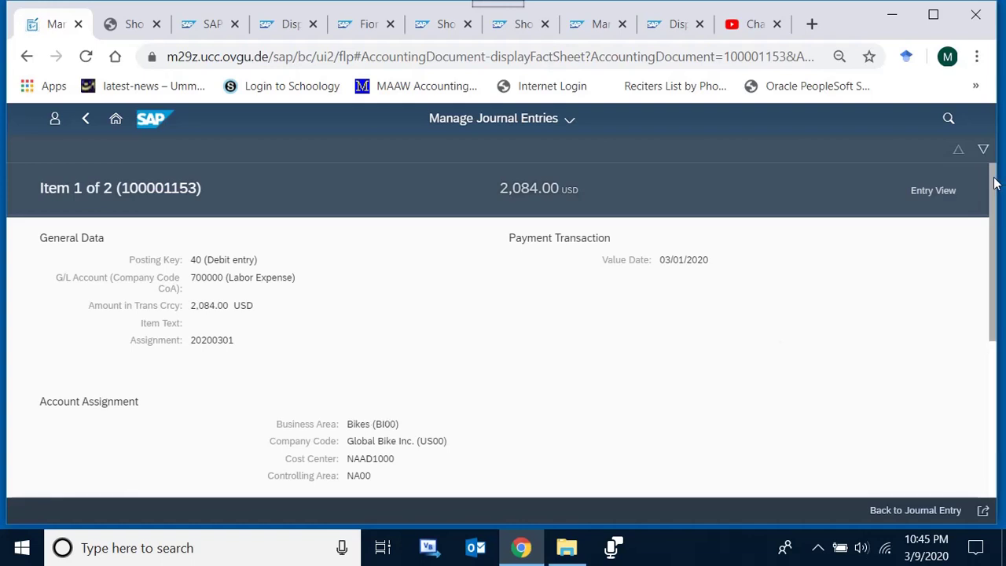
pyautogui.moveTo(993, 182); pyautogui.dragTo(994, 208)
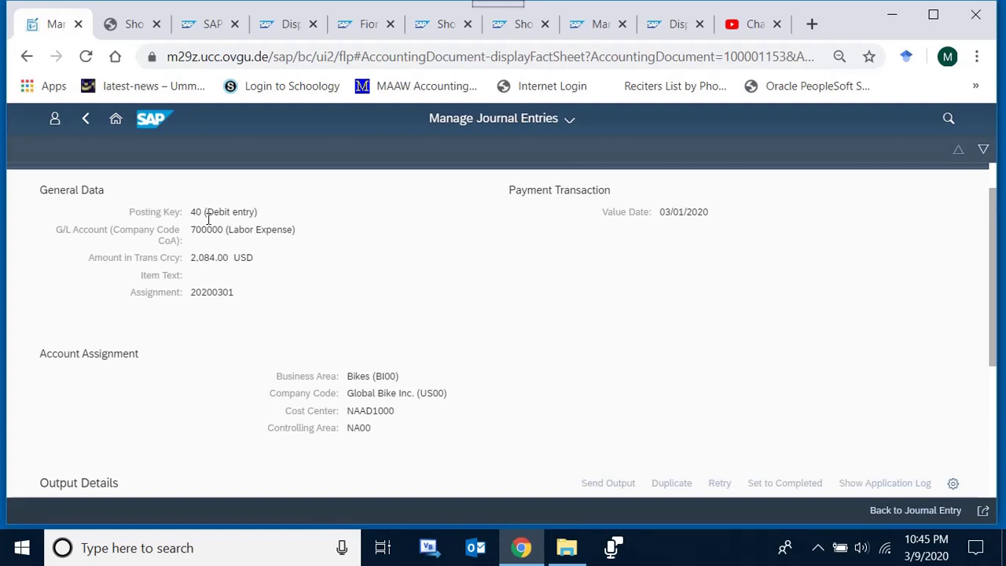
pyautogui.moveTo(991, 285); pyautogui.dragTo(990, 261)
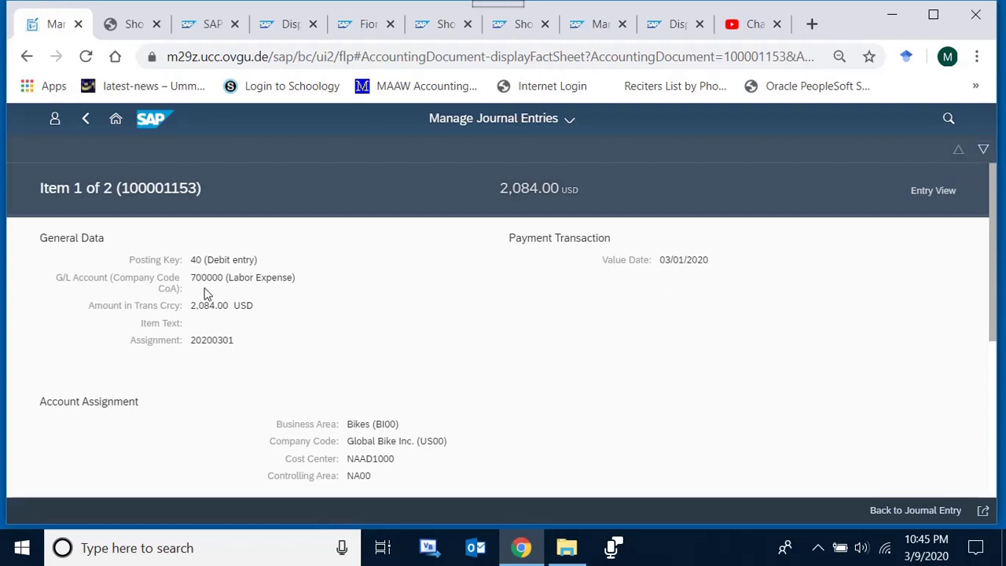
pyautogui.moveTo(195, 279); pyautogui.dragTo(276, 292)
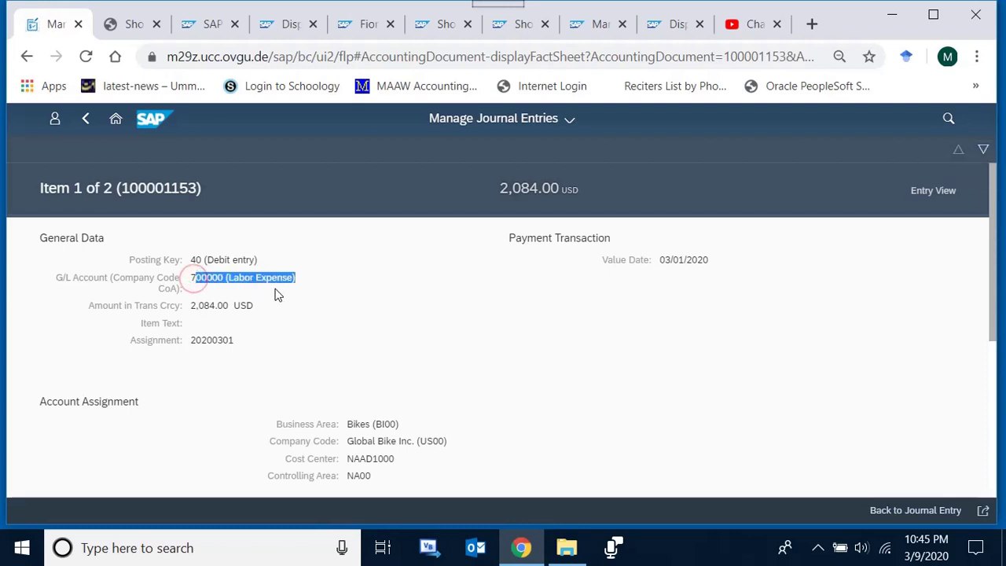
pyautogui.click(203, 306)
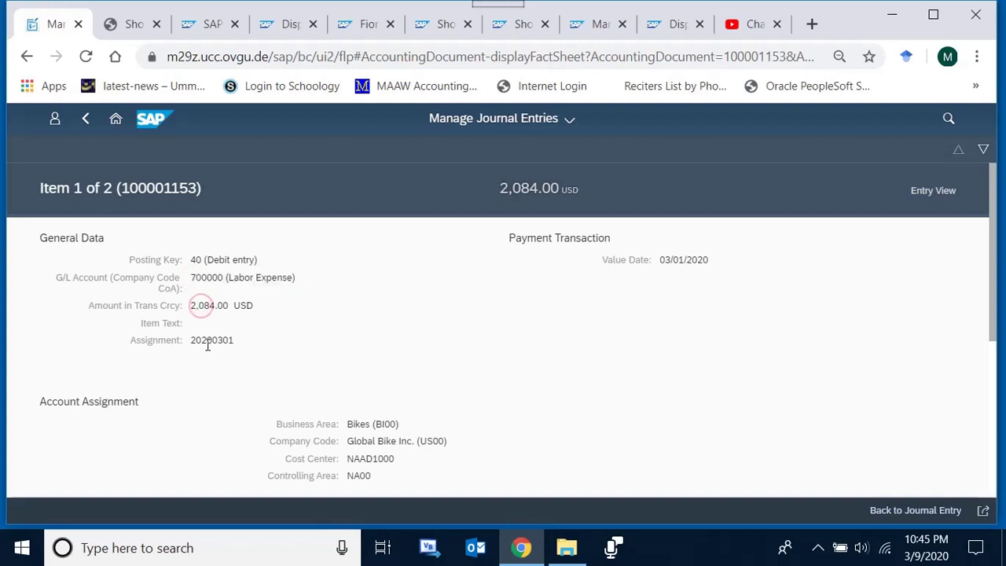
pyautogui.moveTo(191, 340); pyautogui.dragTo(235, 343)
# Highlight value date 03/01/2020, business area BI00, company code US00 and cost center NAAD1000
pyautogui.scroll(-1, 994, 220)
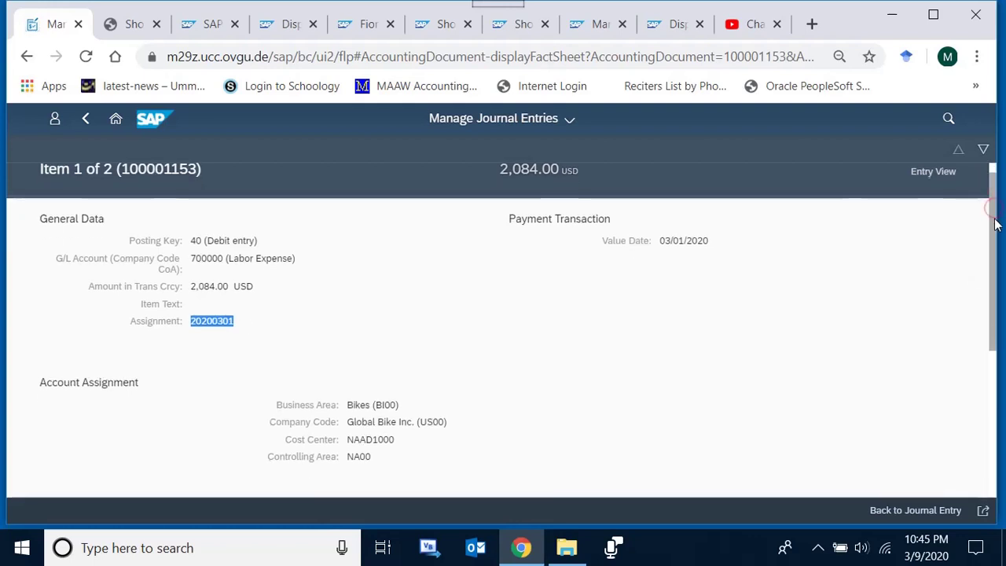
pyautogui.moveTo(601, 225); pyautogui.dragTo(718, 234)
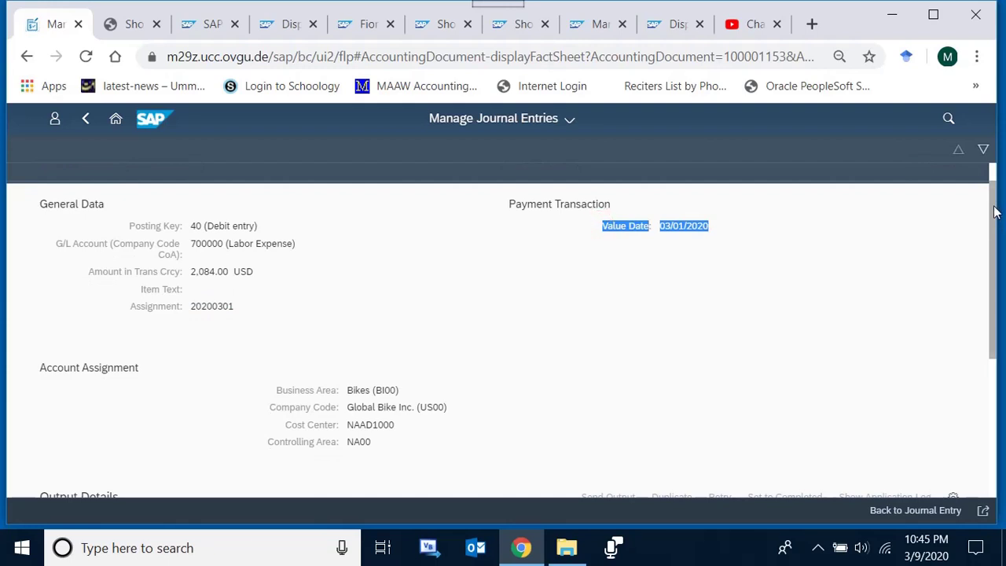
pyautogui.scroll(-2, 991, 227)
pyautogui.scroll(-2, 1000, 270)
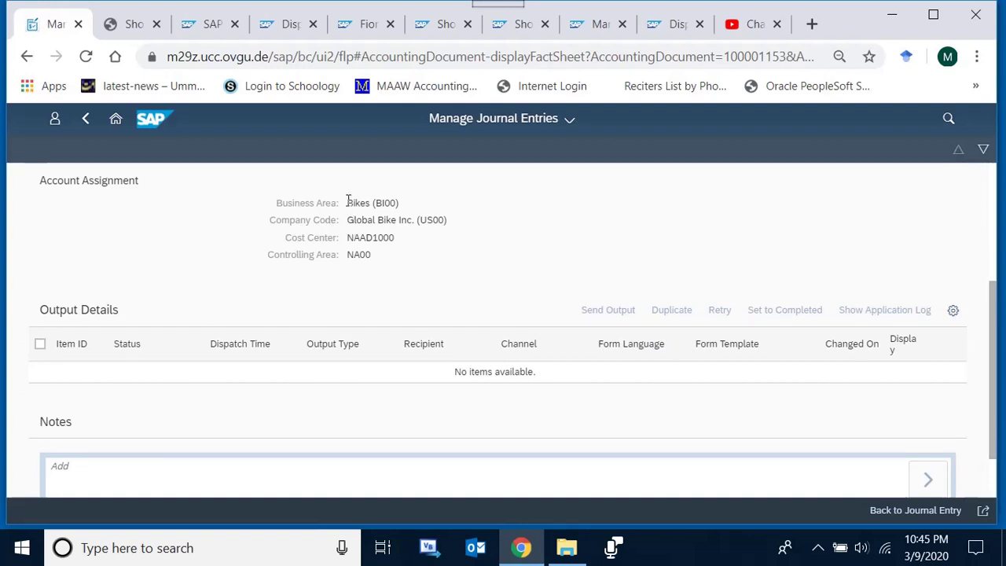
pyautogui.moveTo(347, 203); pyautogui.dragTo(409, 201)
pyautogui.moveTo(347, 220); pyautogui.dragTo(474, 227)
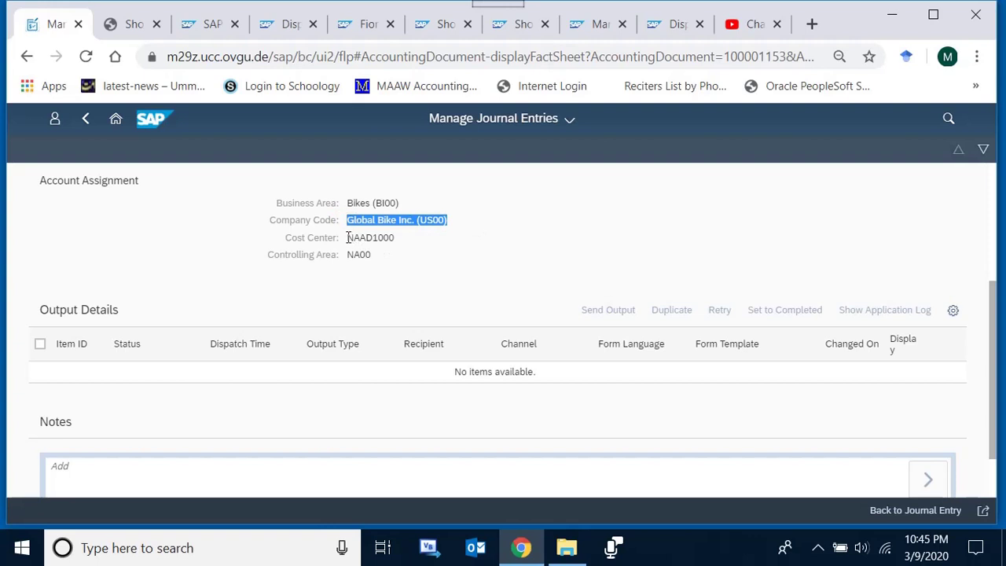
pyautogui.moveTo(348, 237); pyautogui.dragTo(398, 242)
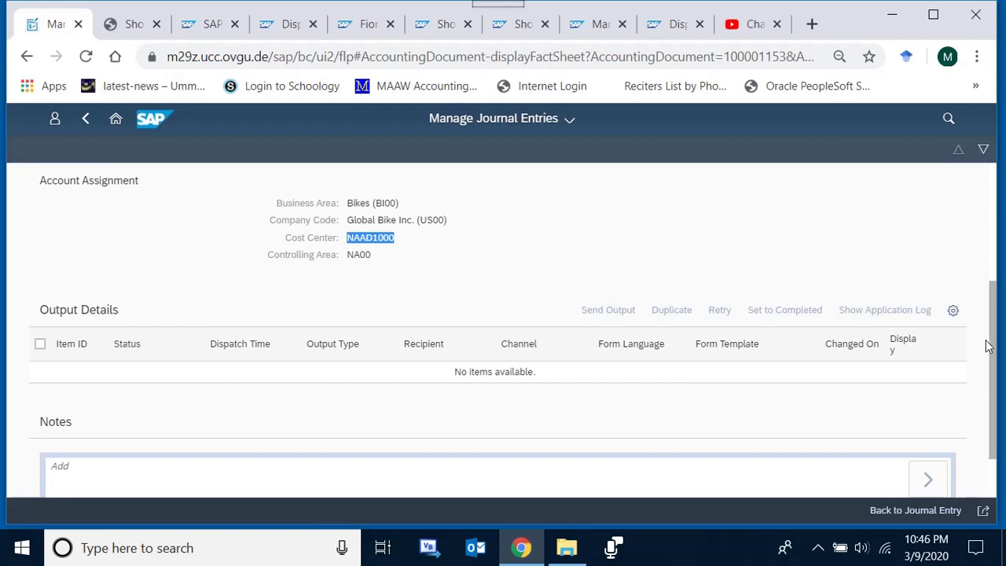
pyautogui.moveTo(990, 331); pyautogui.dragTo(996, 244)
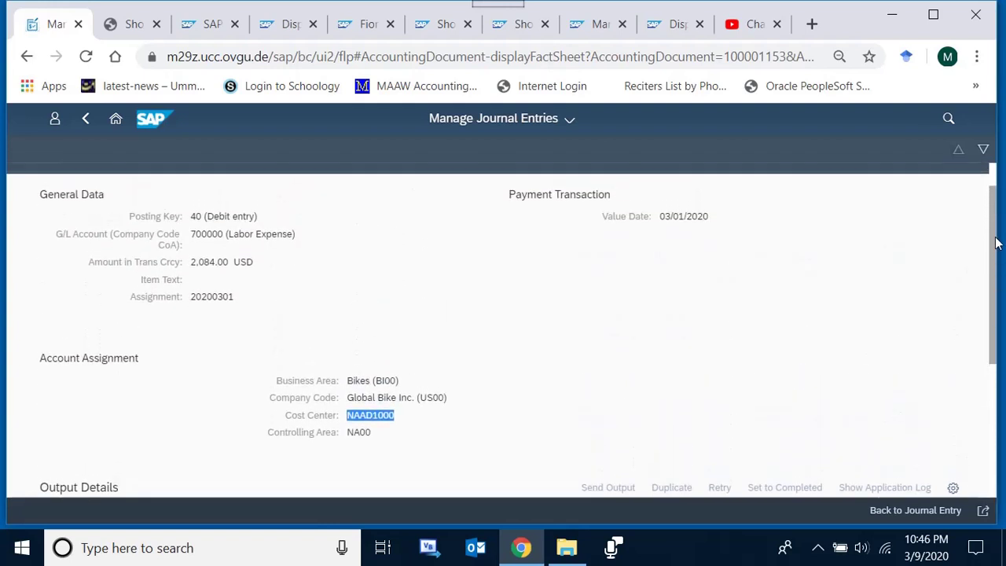
# View line item 2, the 100000 Bank credit with posting key 50, then return to the entry
pyautogui.click(982, 151)
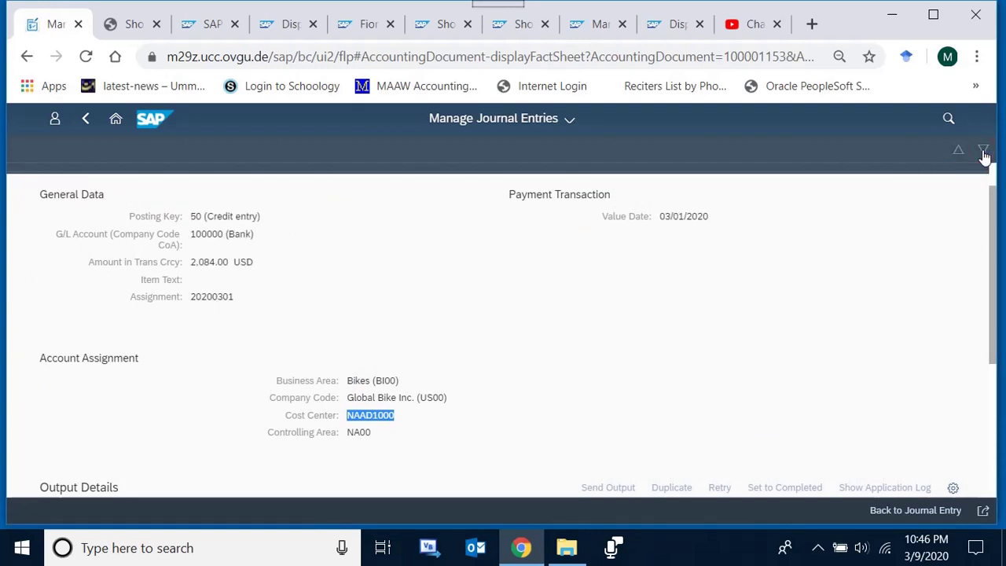
pyautogui.click(729, 330)
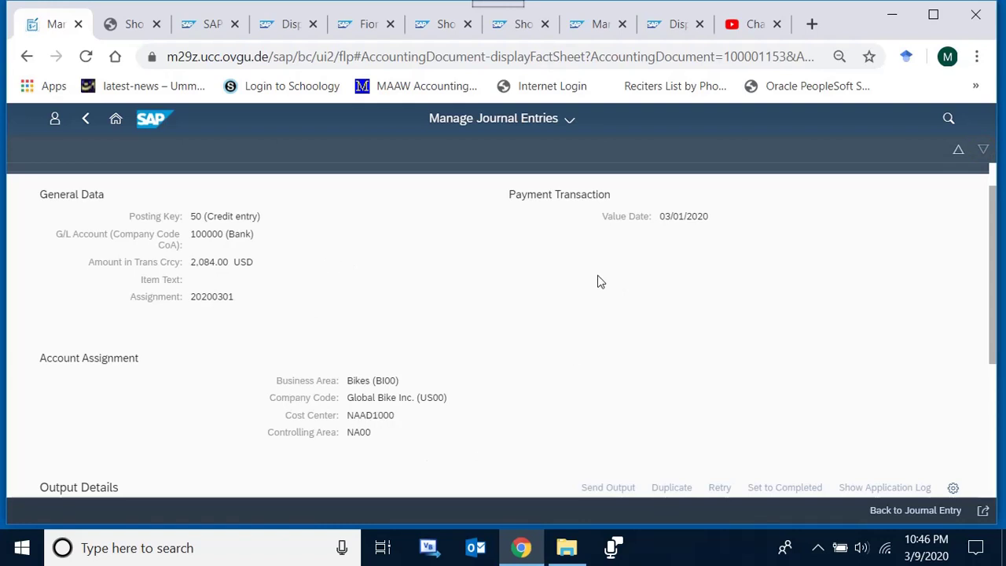
pyautogui.scroll(-3, 987, 212)
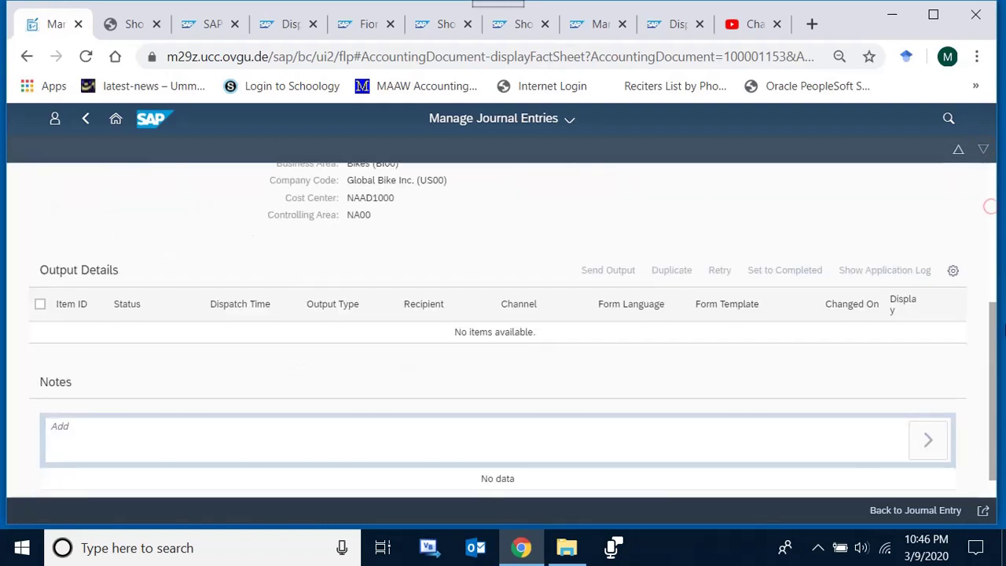
pyautogui.click(936, 517)
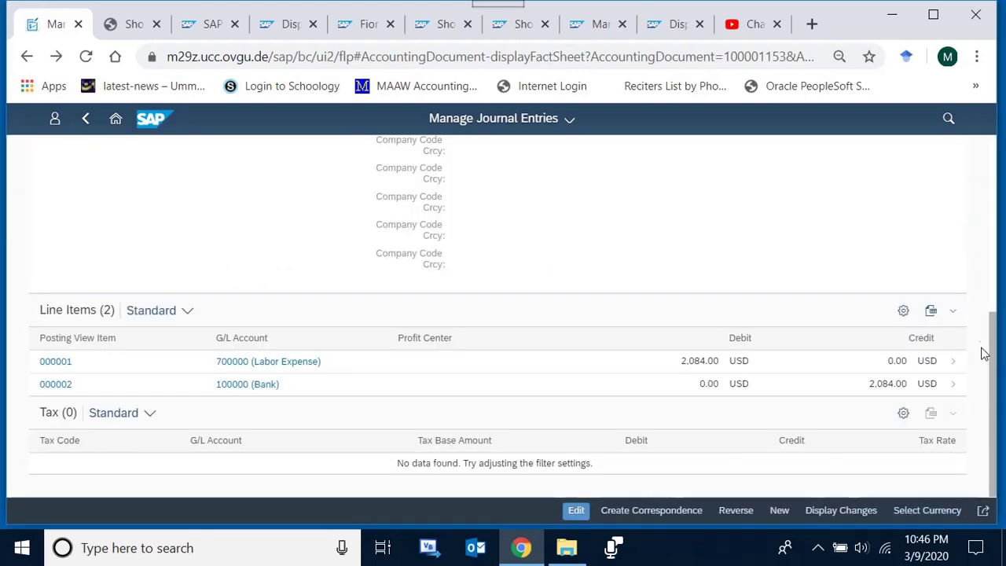
# Check the empty Attachments, Notes and Related Documents sections, then return to Header
pyautogui.moveTo(990, 345); pyautogui.dragTo(992, 185)
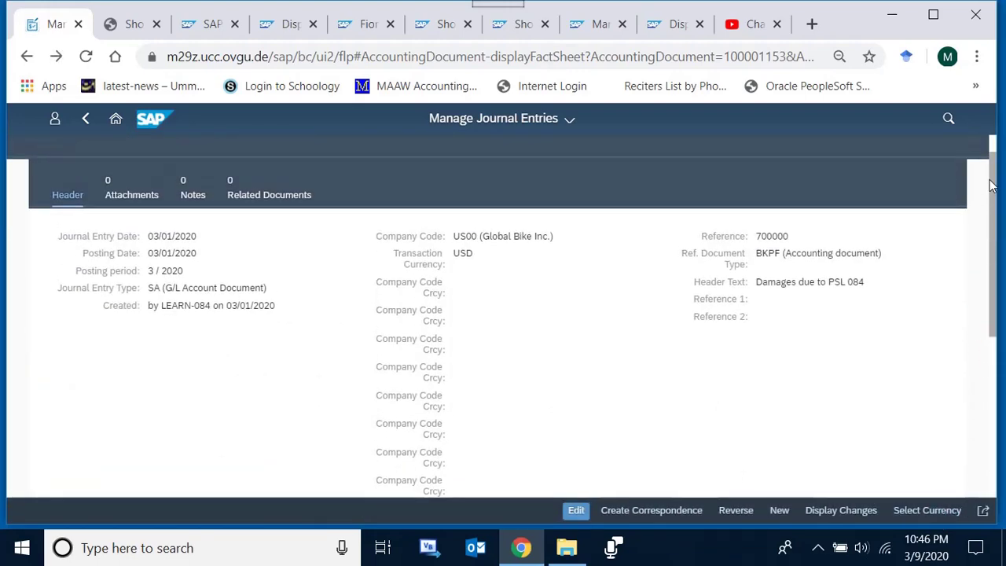
pyautogui.click(131, 195)
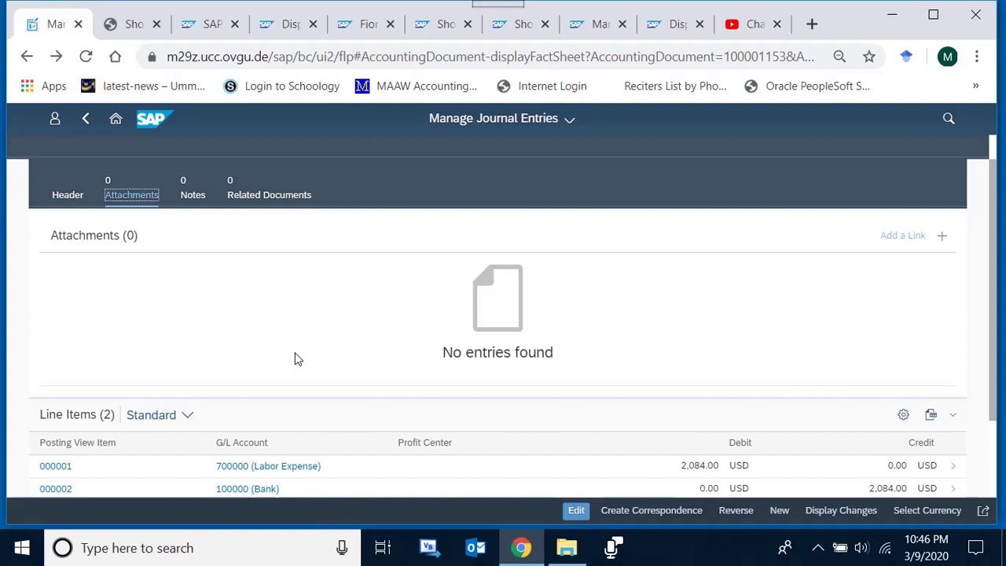
pyautogui.click(188, 200)
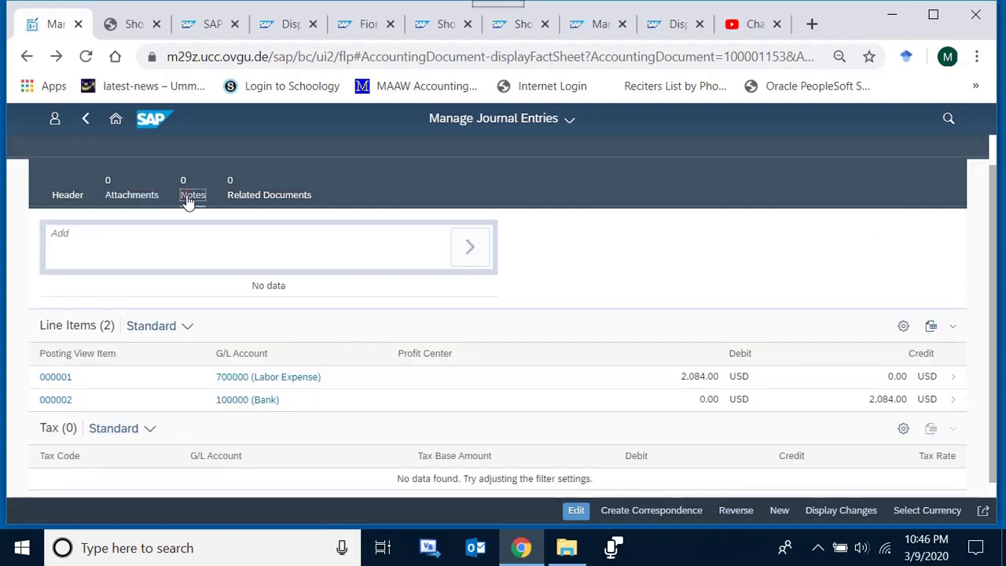
pyautogui.click(164, 246)
pyautogui.click(269, 197)
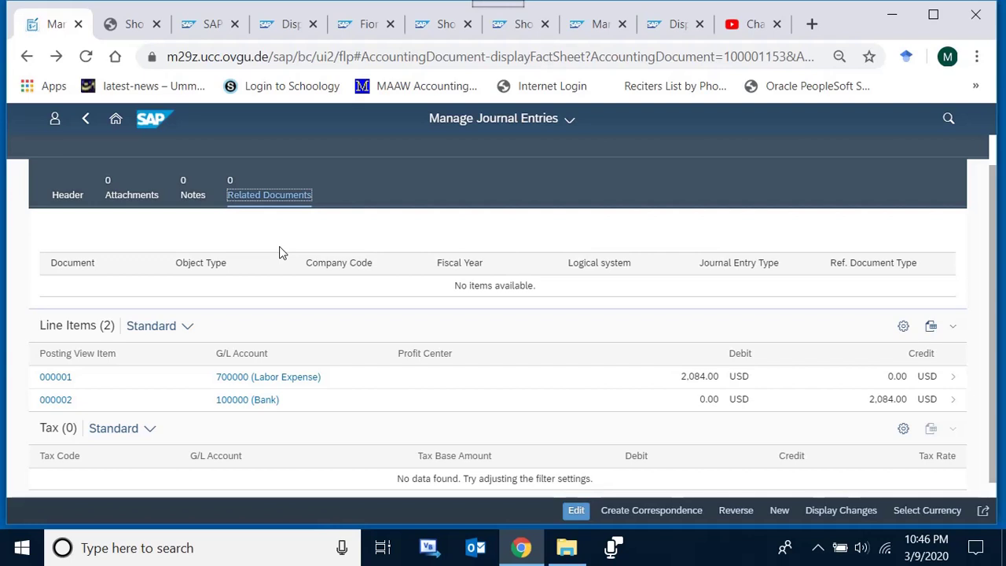
pyautogui.click(67, 195)
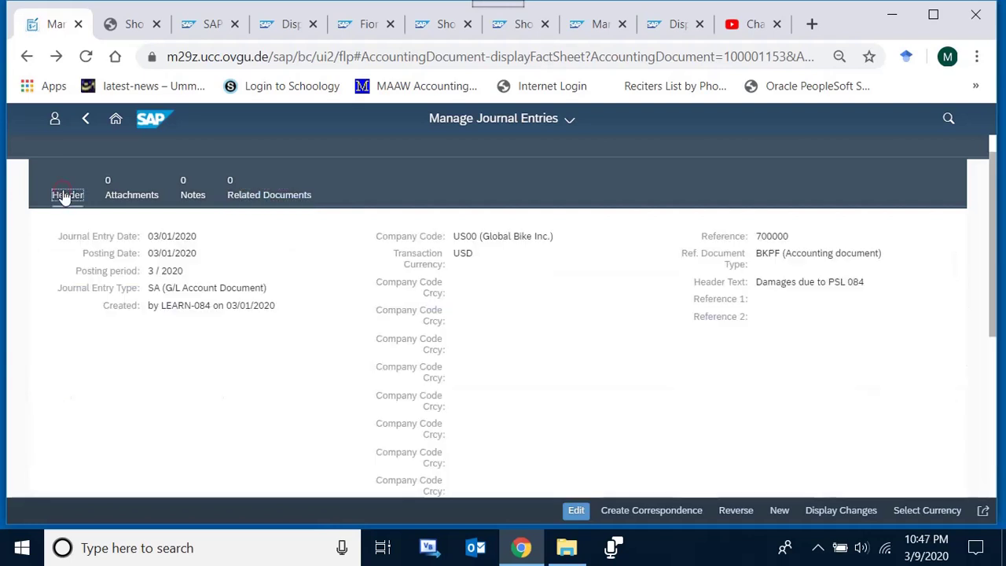
pyautogui.tripleClick(989, 181)
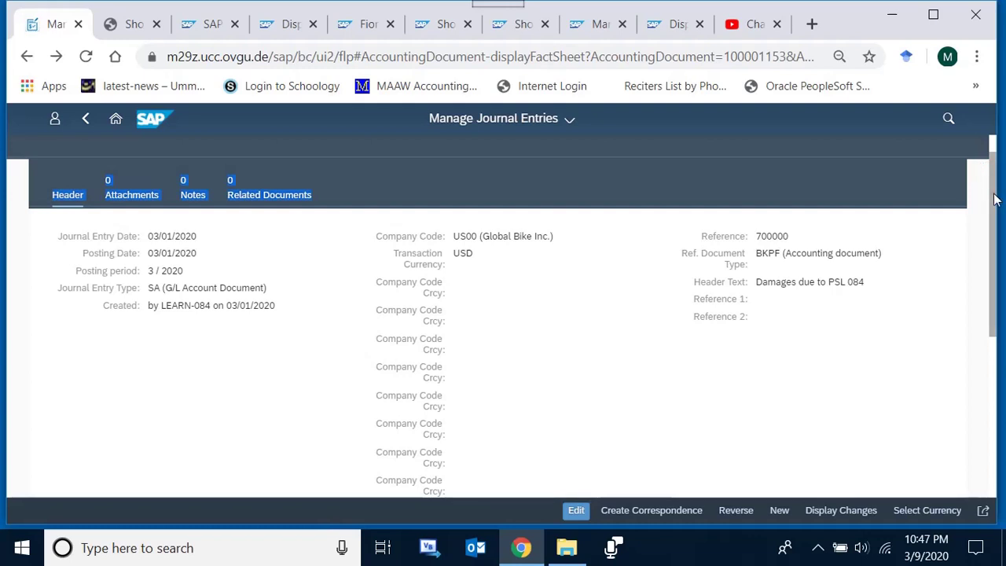